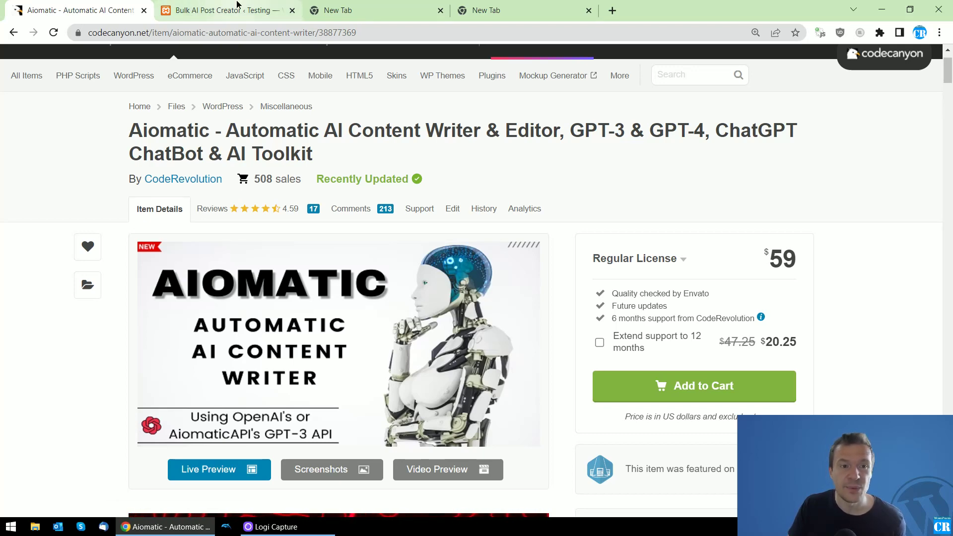
Step: Switch from the CodeCanyon page to the WordPress Bulk AI Post Creator rules list
click(191, 11)
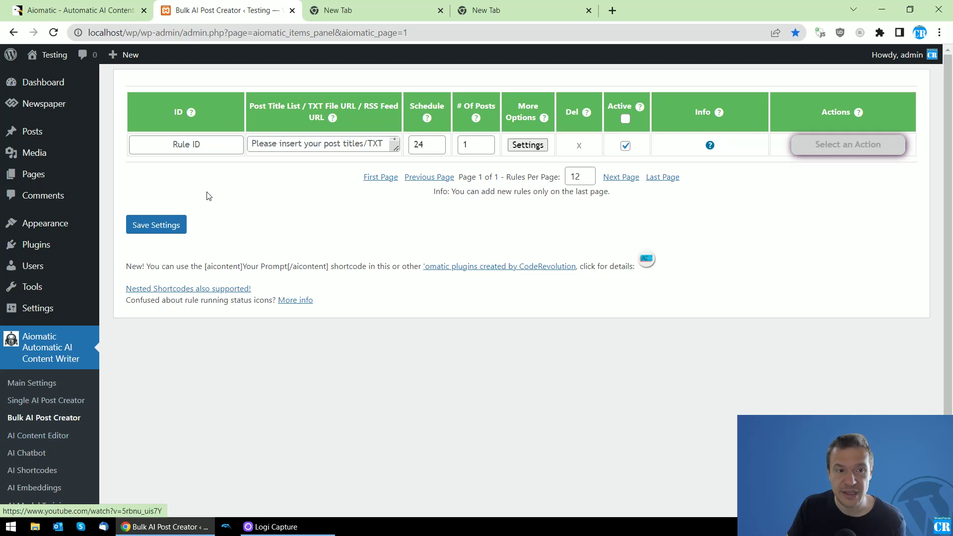
click(35, 425)
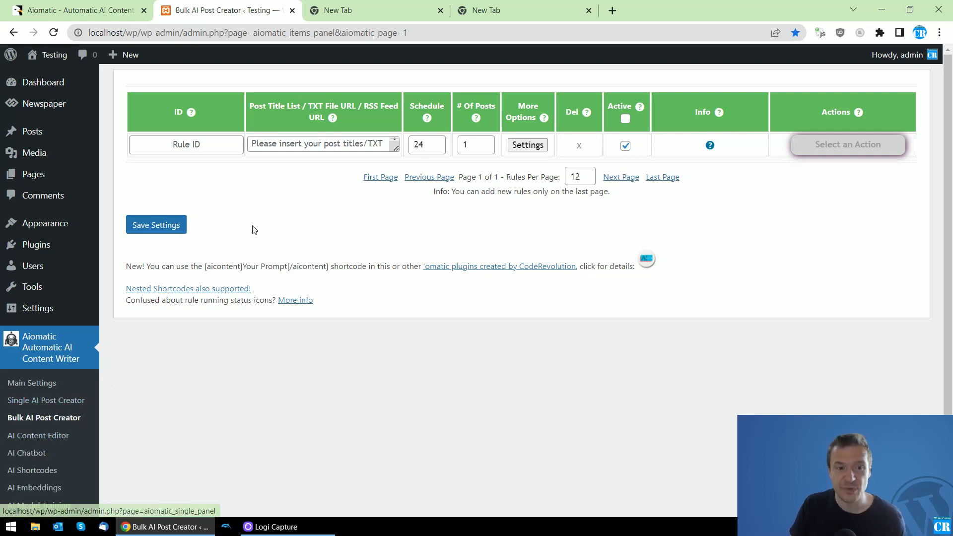
click(347, 8)
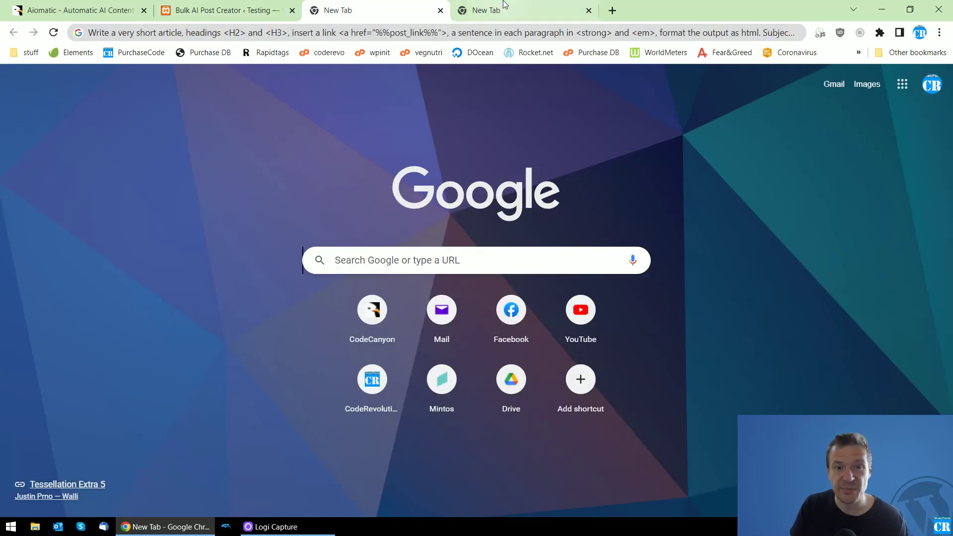
key(ctrl+Tab)
right_click(189, 34)
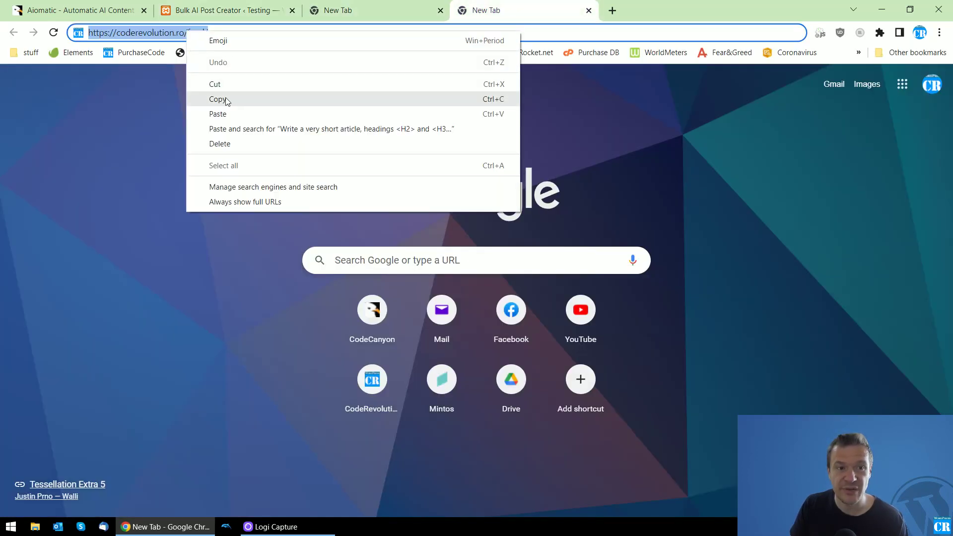
click(220, 98)
key(Return)
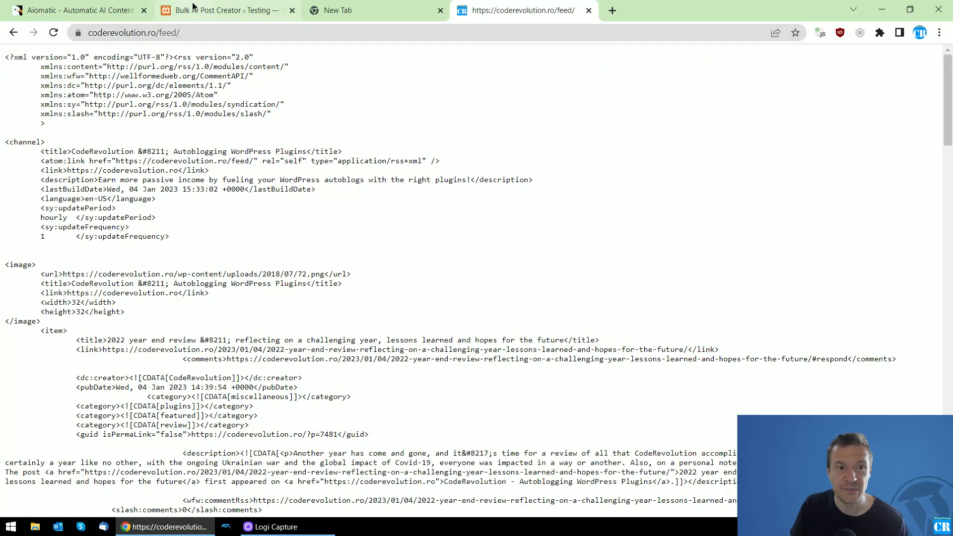
Step: Paste the feed URL into the new rule's Post Title List / RSS Feed URL field
click(216, 11)
right_click(297, 143)
click(325, 240)
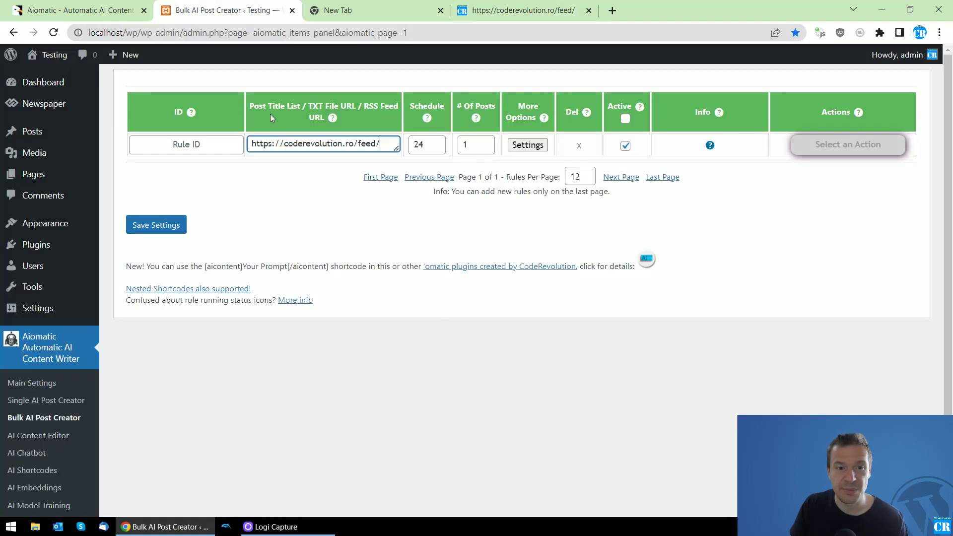
double_click(315, 116)
drag(295, 109, 346, 117)
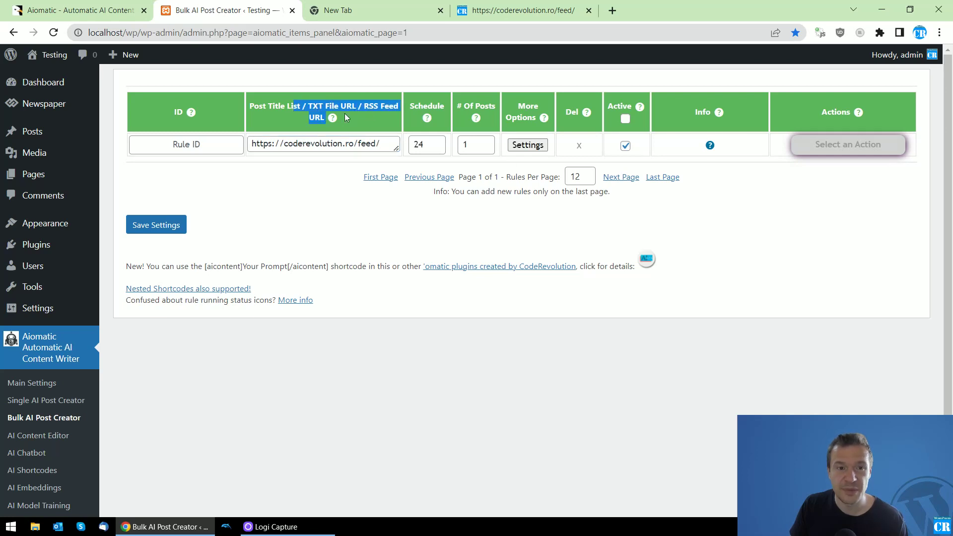
drag(261, 108, 379, 110)
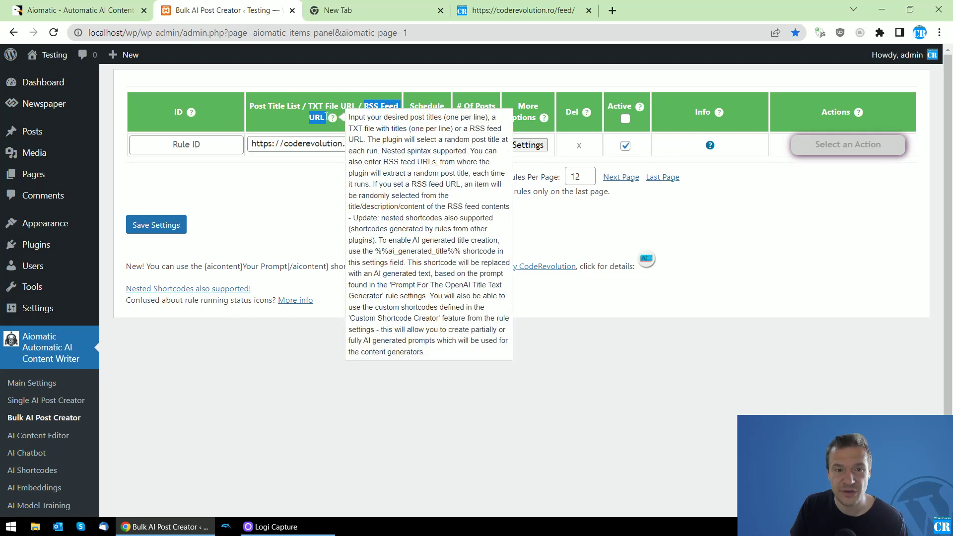
Step: Enlarge the feed URL field to check the pasted address, then view the live RSS items
click(388, 142)
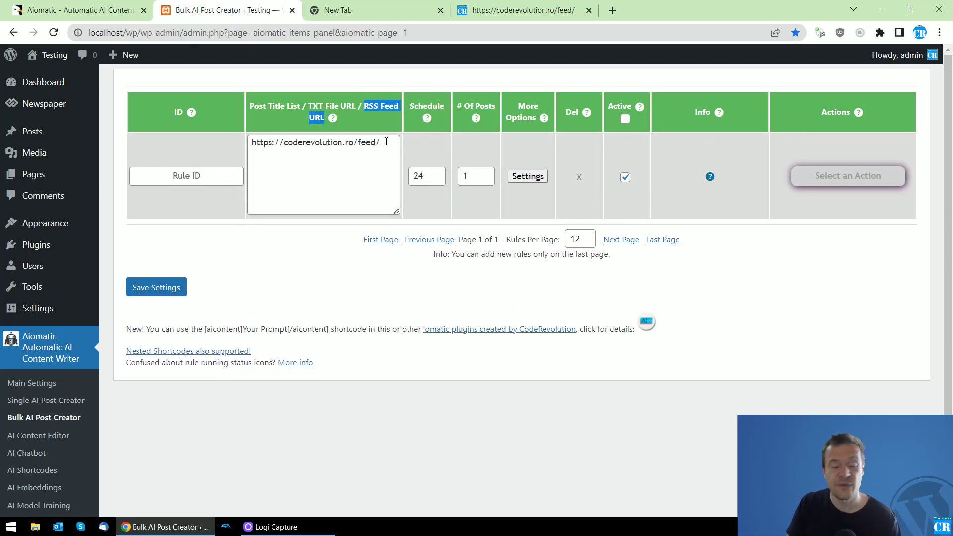
click(387, 141)
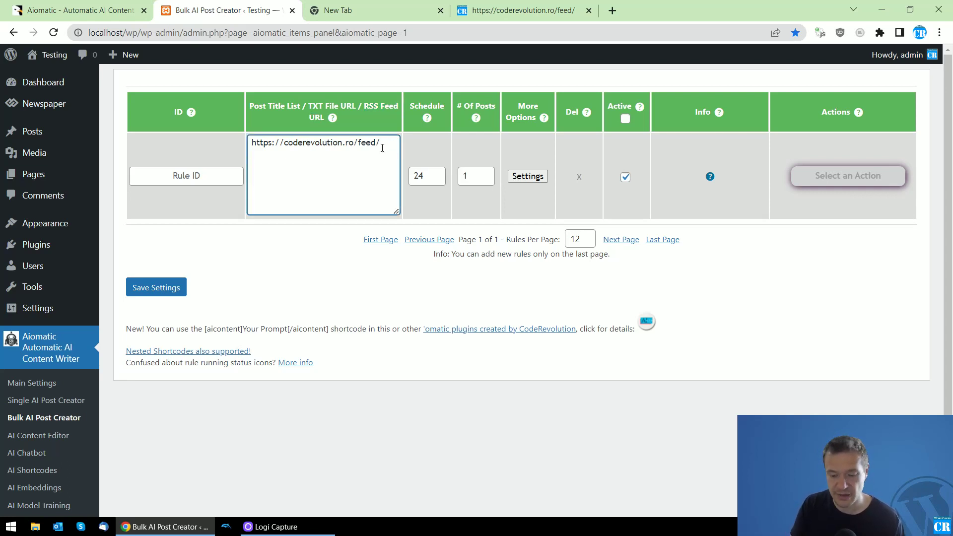
drag(382, 147, 251, 143)
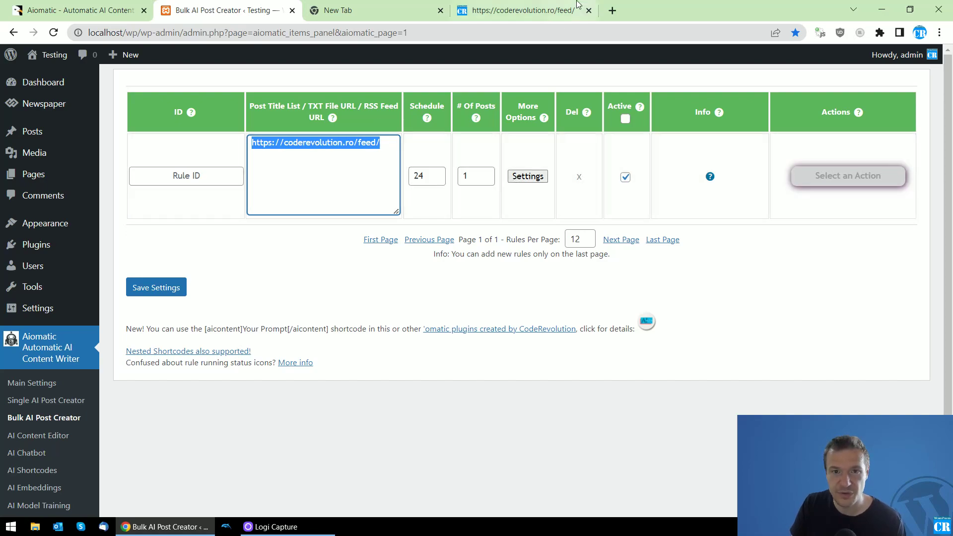
click(521, 10)
scroll(201, 283, down, 2)
scroll(201, 282, down, 2)
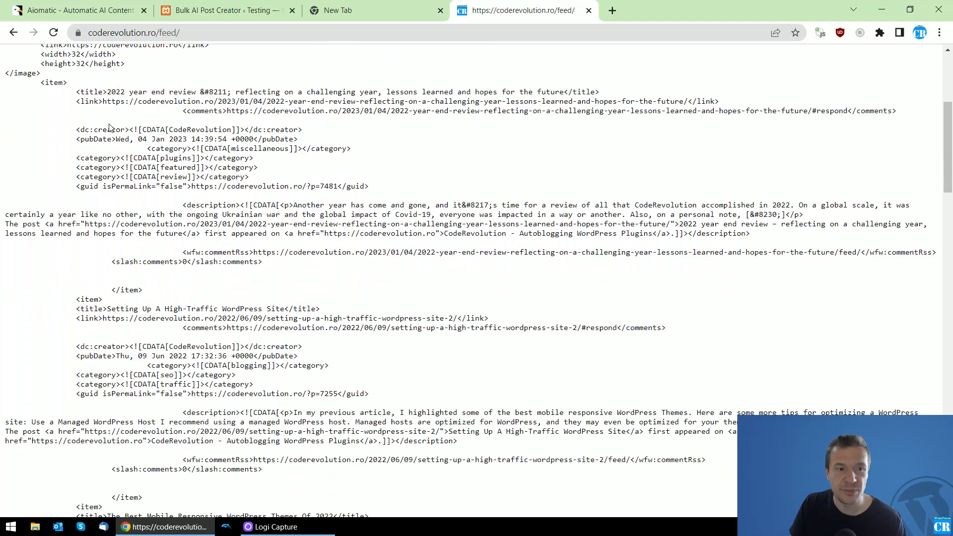
Step: Set the new rule's Post Creation Mode to Title Based Posting in its advanced settings
click(208, 10)
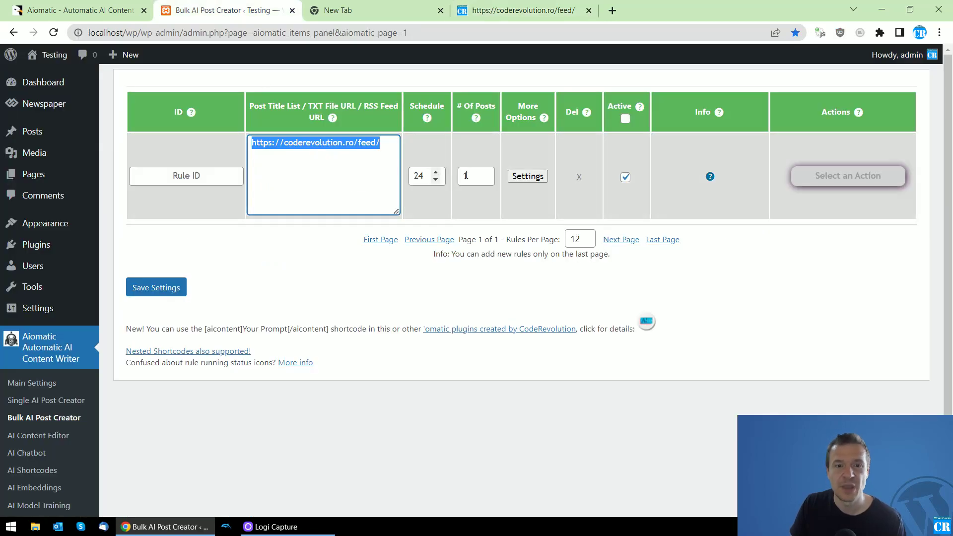
click(527, 177)
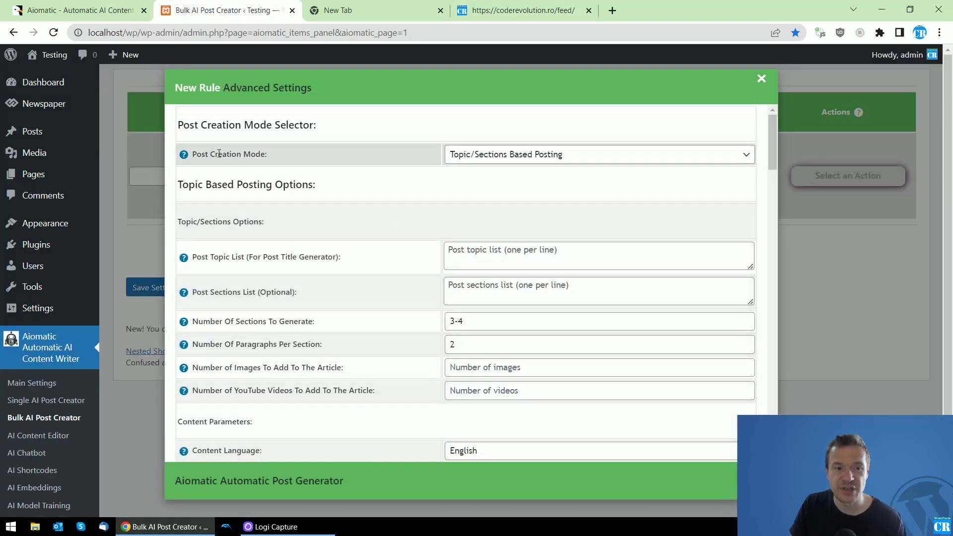
drag(193, 155, 266, 154)
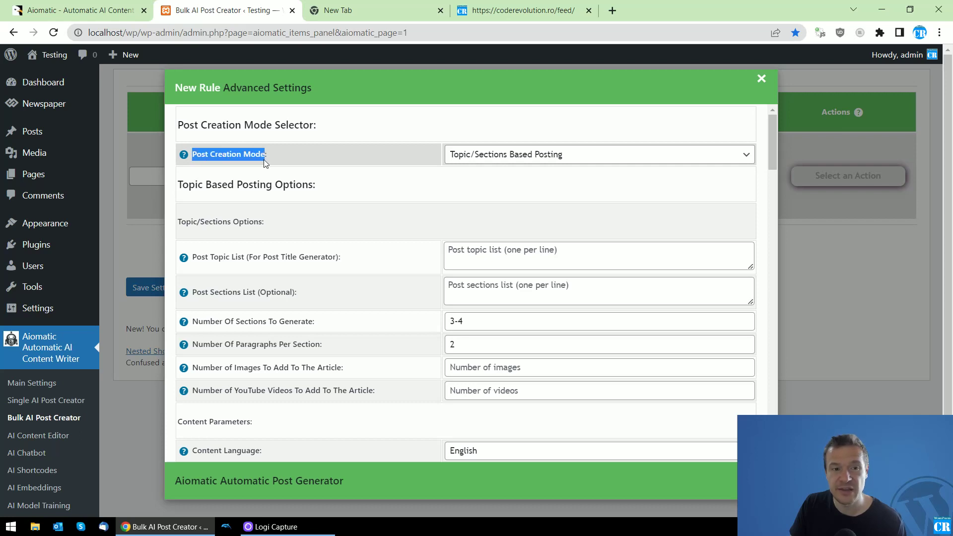
click(473, 156)
click(467, 181)
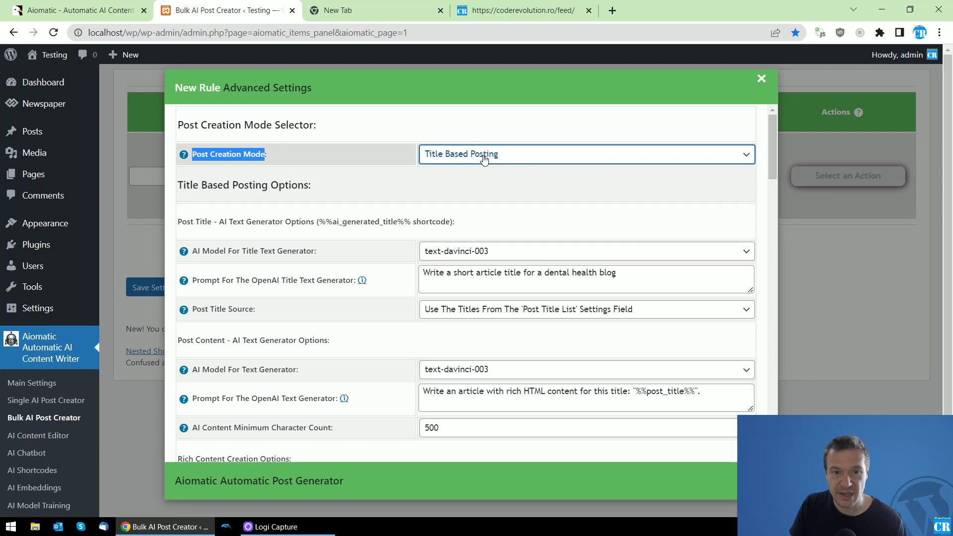
Step: Copy the prepared article prompt from the other tab's address bar
click(358, 11)
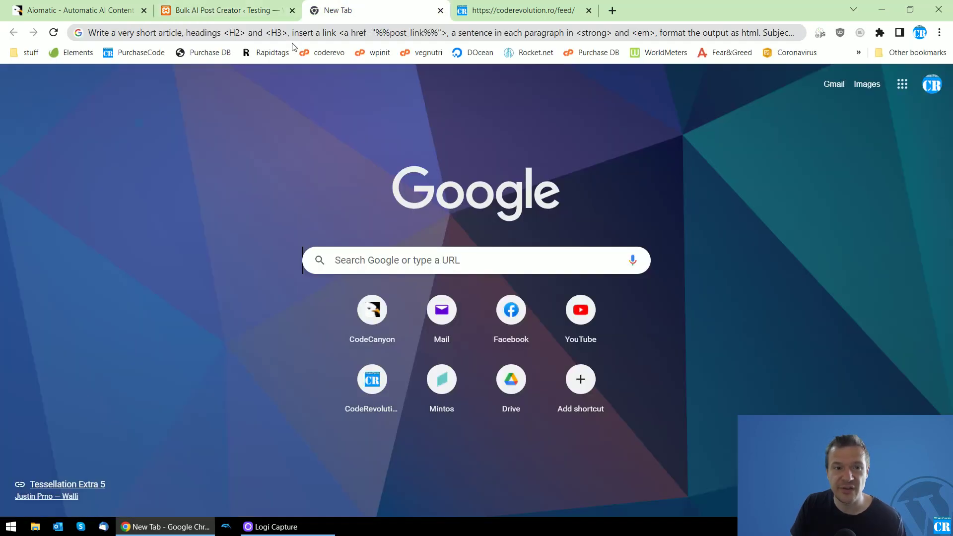
double_click(301, 33)
triple_click(296, 35)
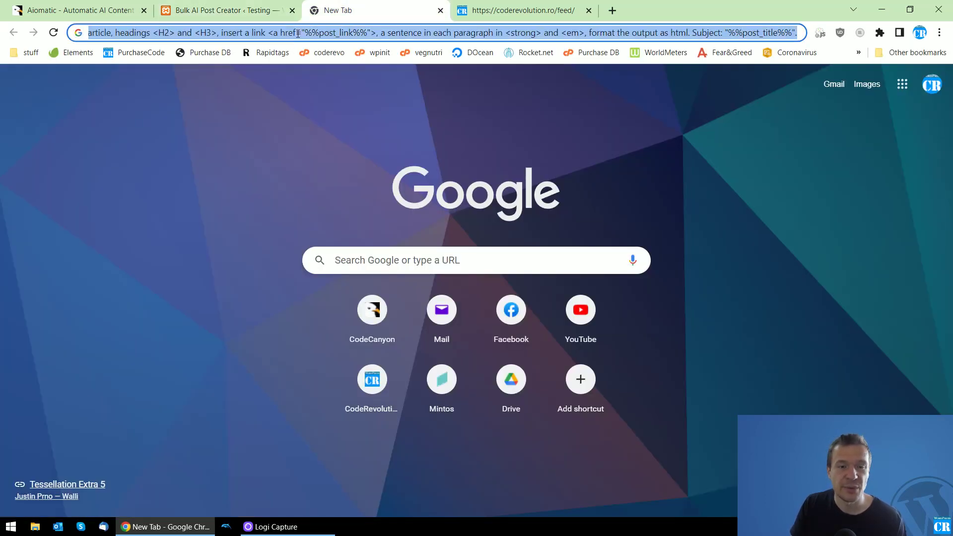
right_click(298, 33)
click(340, 101)
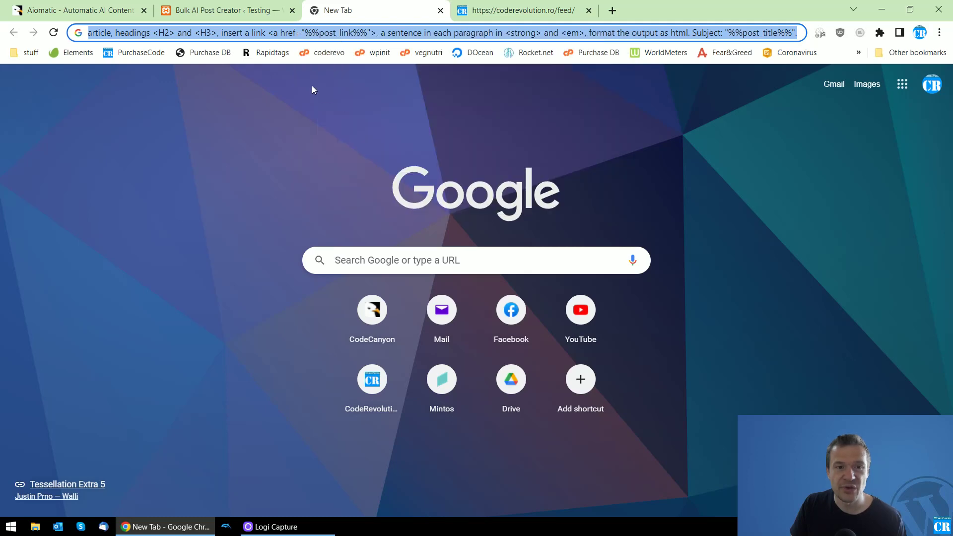
click(242, 7)
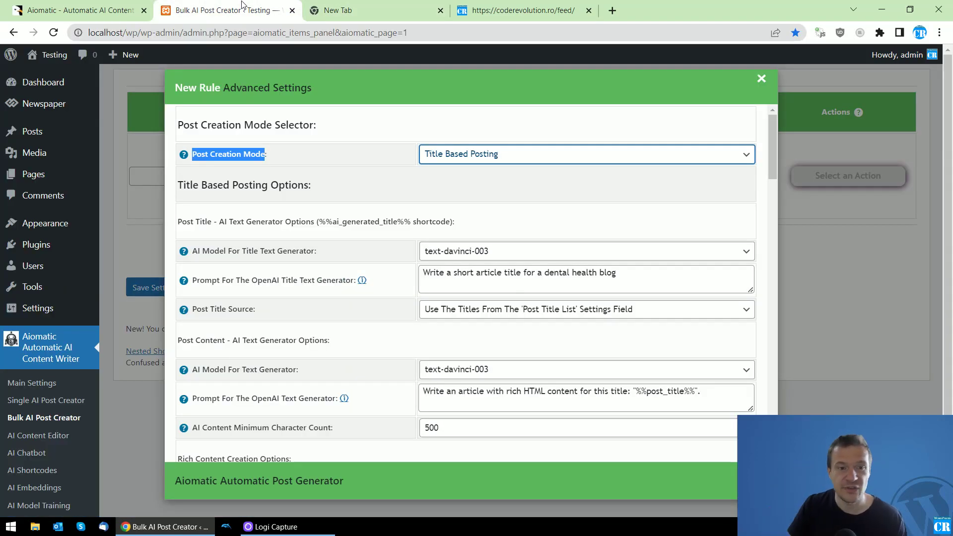
scroll(380, 246, down, 2)
scroll(372, 306, down, 1)
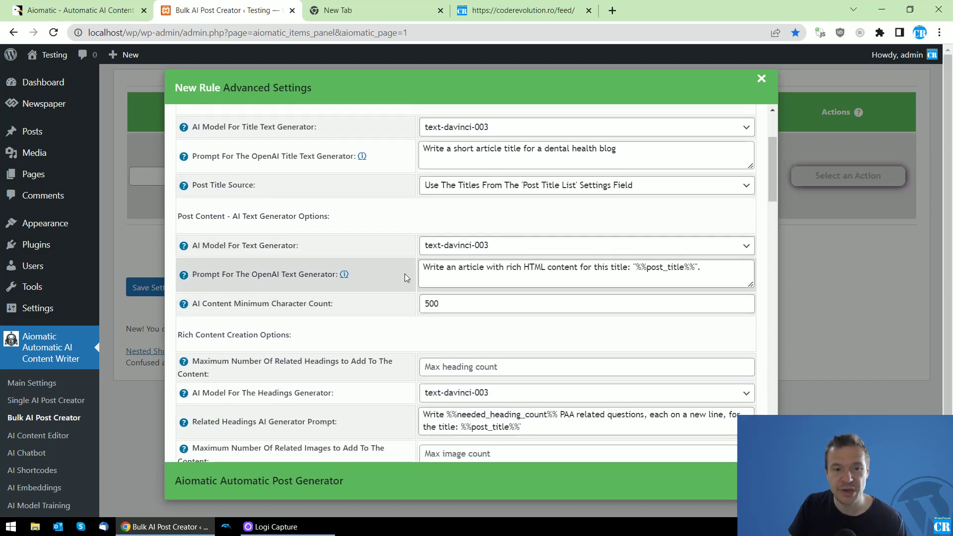
Step: Replace the OpenAI text generator prompt with the copied very-short-article prompt
triple_click(435, 268)
right_click(449, 271)
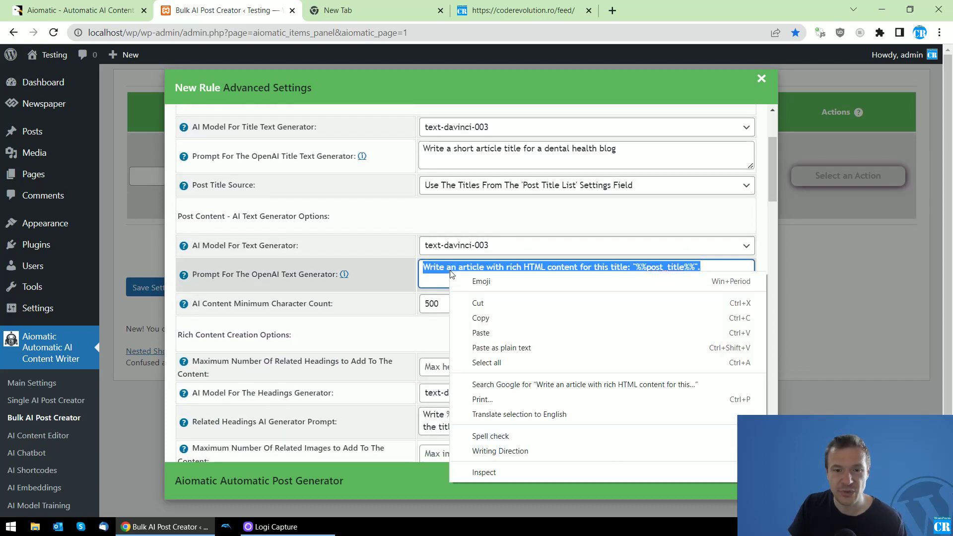
click(481, 333)
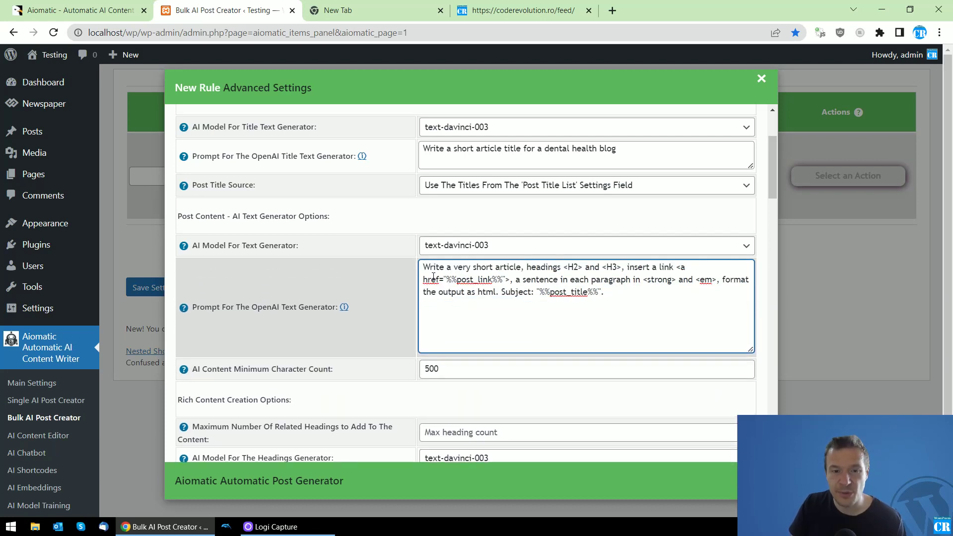
drag(425, 267, 526, 267)
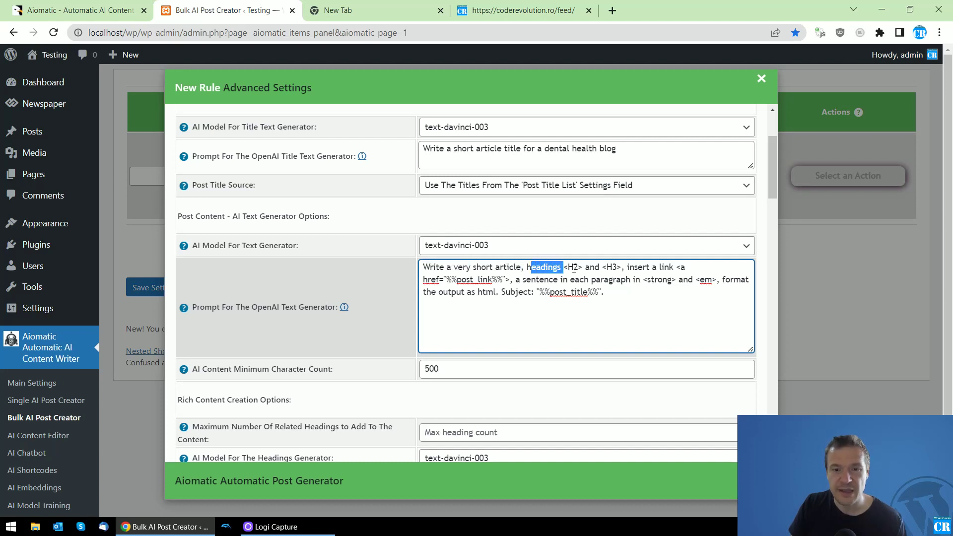
drag(529, 267, 679, 268)
drag(466, 280, 503, 280)
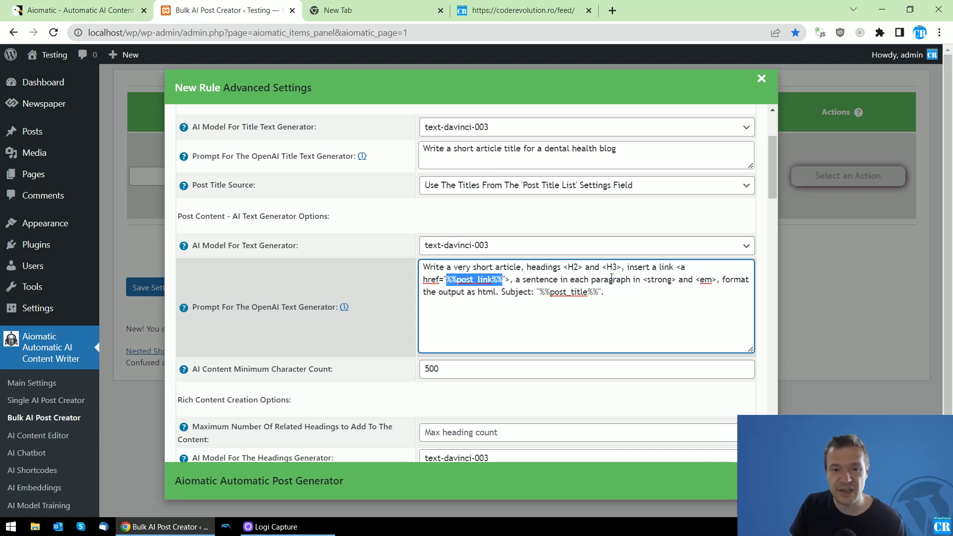
Step: Review the prompt's strong/em formatting, HTML output, %%post_title%% and %%post_link%% placeholders
double_click(661, 279)
double_click(705, 279)
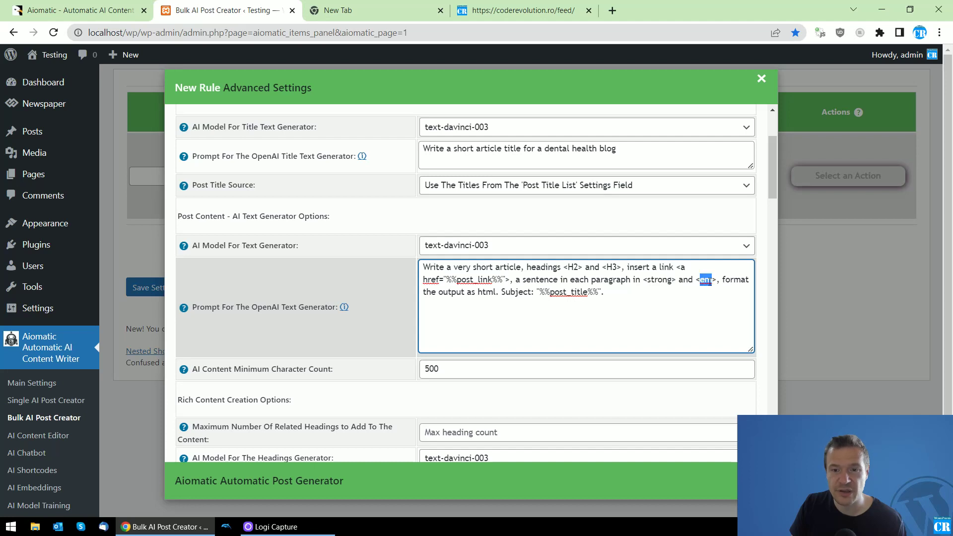
double_click(734, 281)
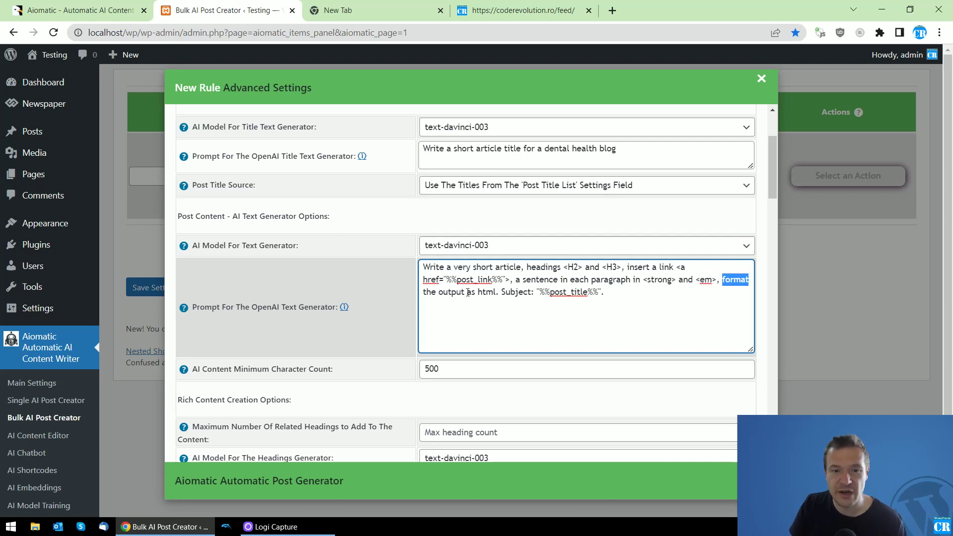
double_click(486, 293)
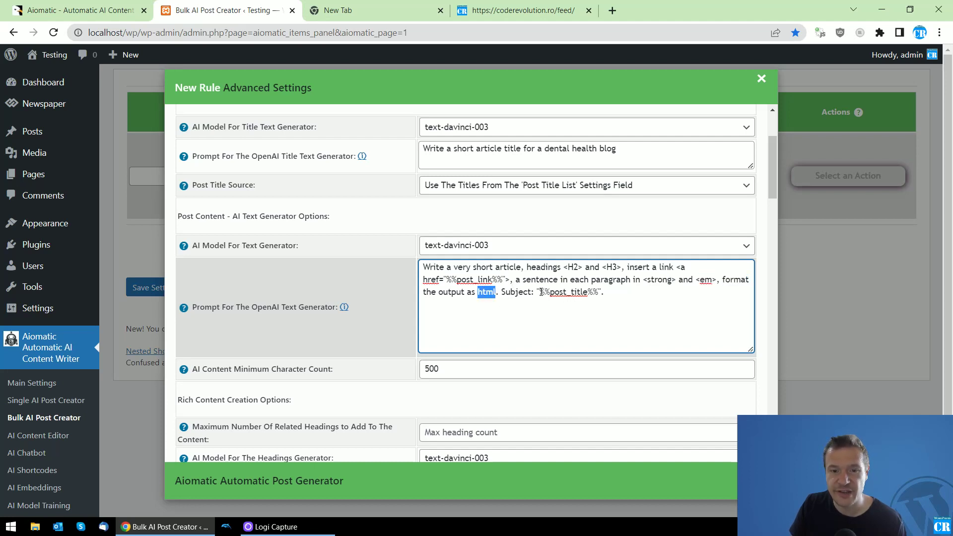
drag(540, 292, 600, 291)
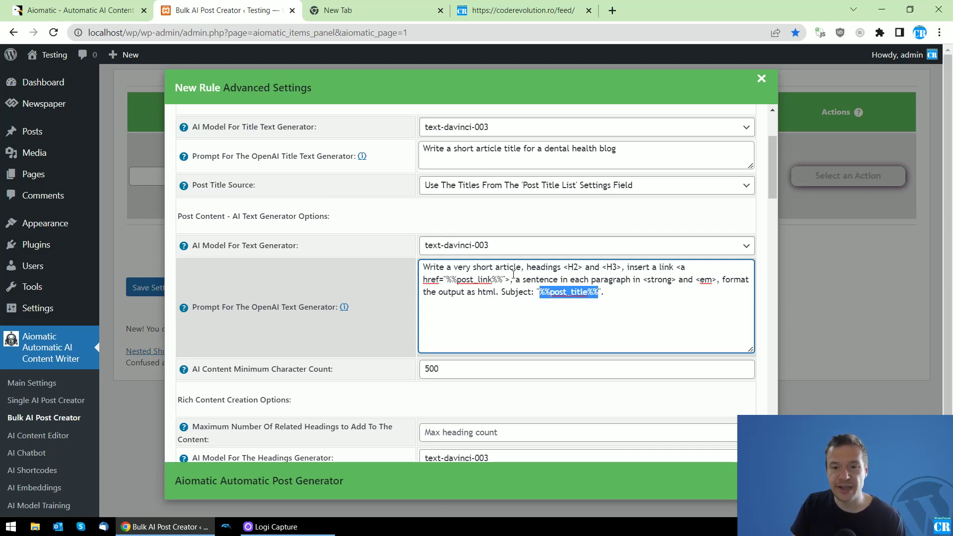
drag(447, 279, 504, 281)
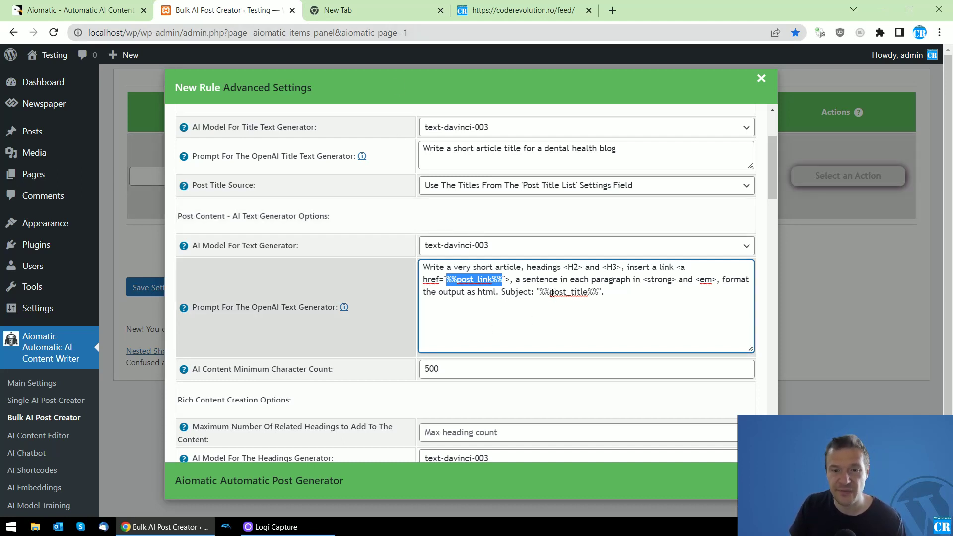
Step: Save the rule and run rule 0 now, confirming the prompt
click(140, 293)
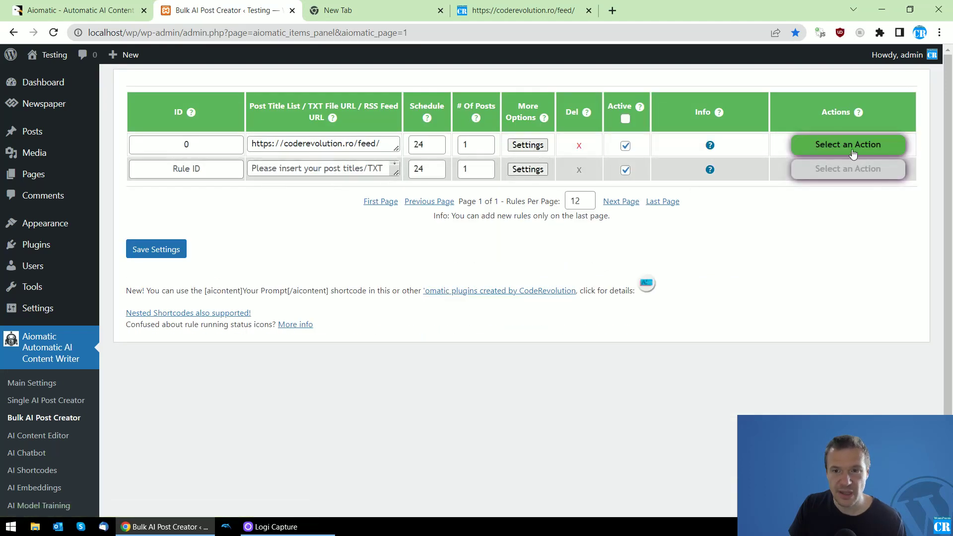
click(850, 147)
click(826, 172)
key(Return)
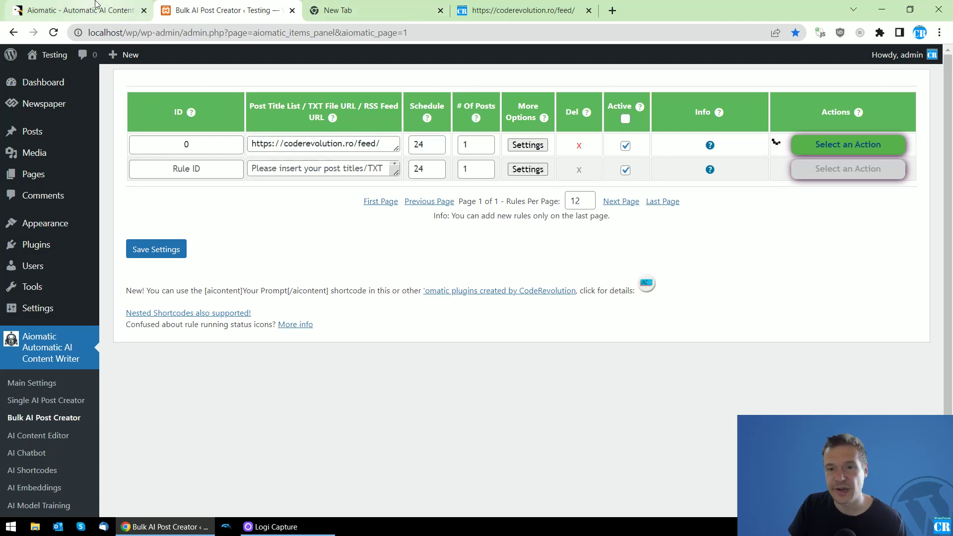
Step: Once the rule finishes, open the site's front page via Visit Site in a new tab
click(75, 10)
click(223, 9)
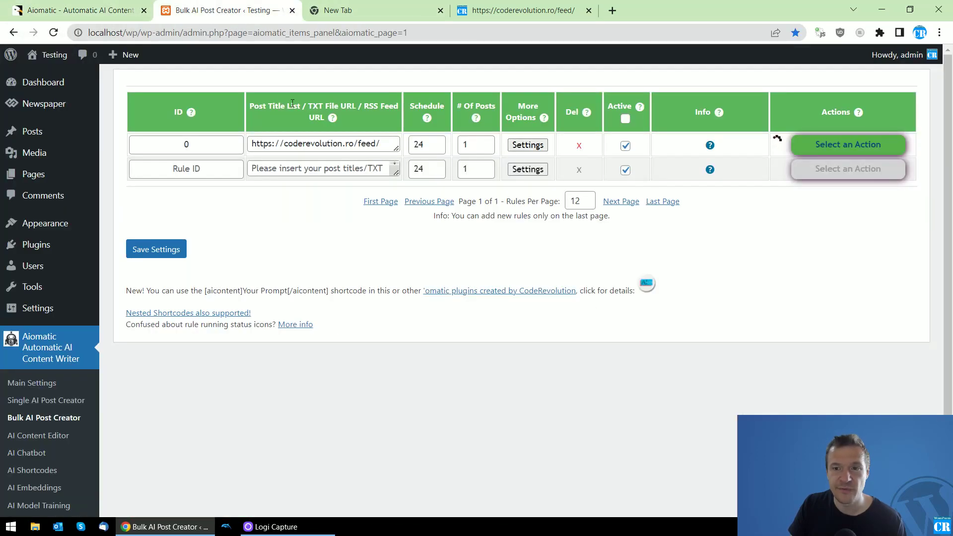
middle_click(53, 72)
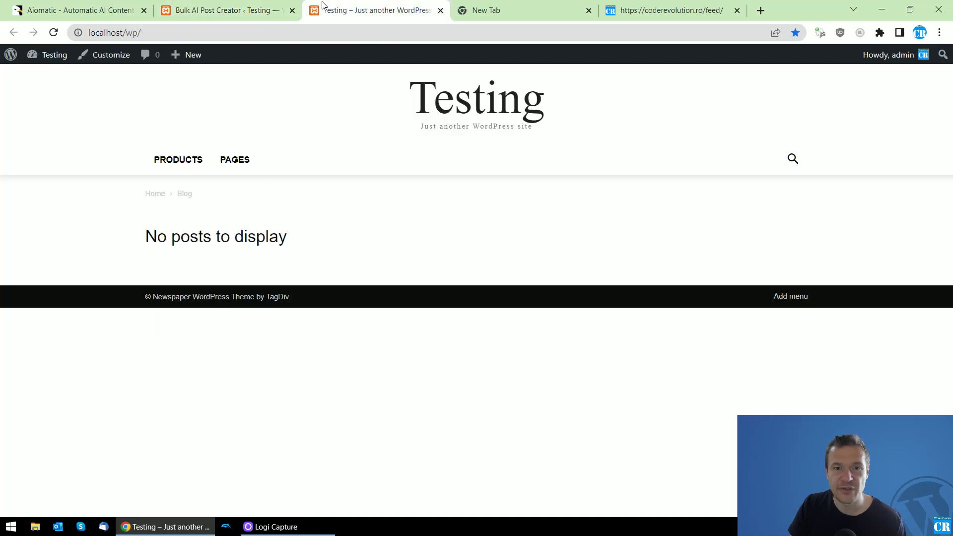
click(323, 10)
click(251, 10)
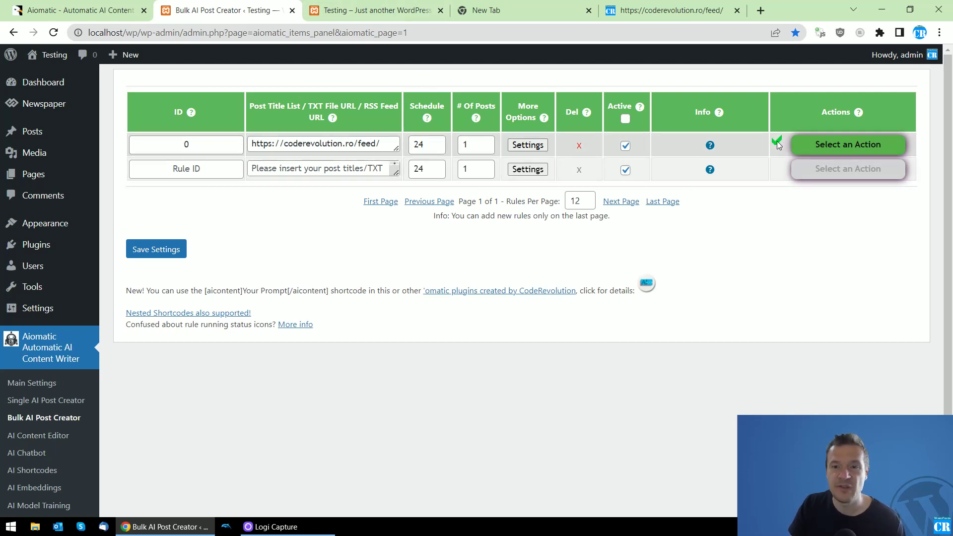
Step: Reload the front page and open the post 'How to Develop a Good Blog and Bring in Traffic'
click(376, 10)
click(53, 33)
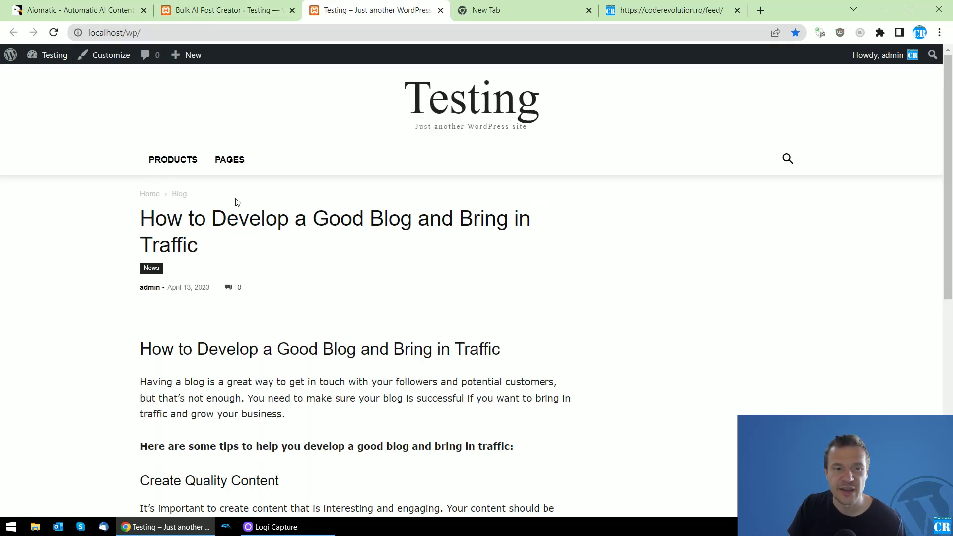
click(232, 234)
scroll(232, 236, down, 1)
scroll(232, 235, down, 1)
scroll(233, 244, down, 2)
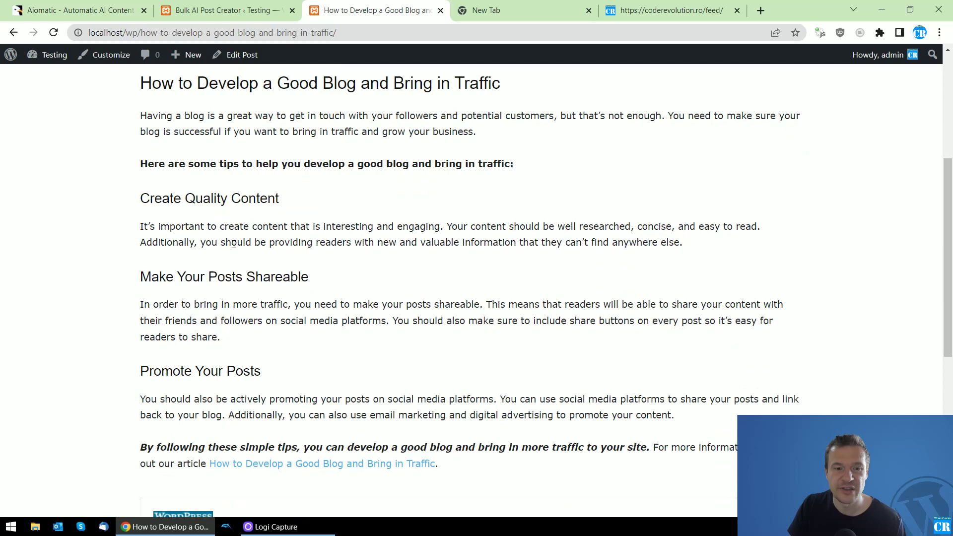
scroll(227, 266, up, 1)
scroll(253, 290, down, 1)
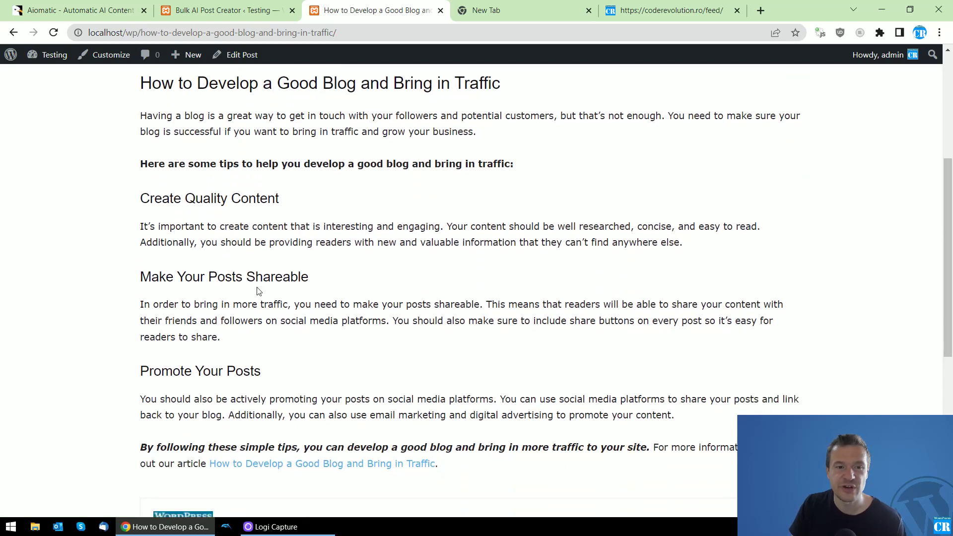
Step: Peek at rule 0's content prompt in its advanced settings, then return to the post
click(192, 5)
click(526, 142)
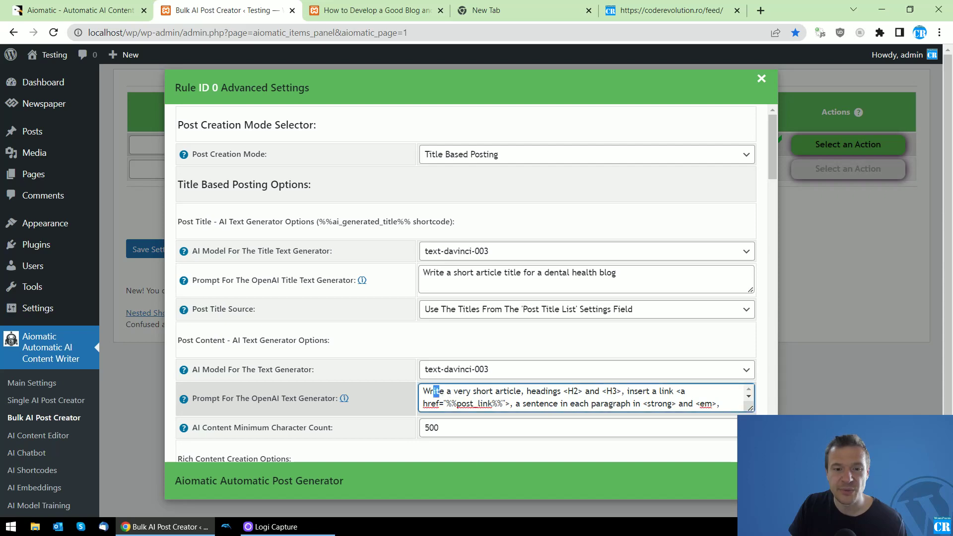
drag(436, 391, 518, 391)
click(387, 8)
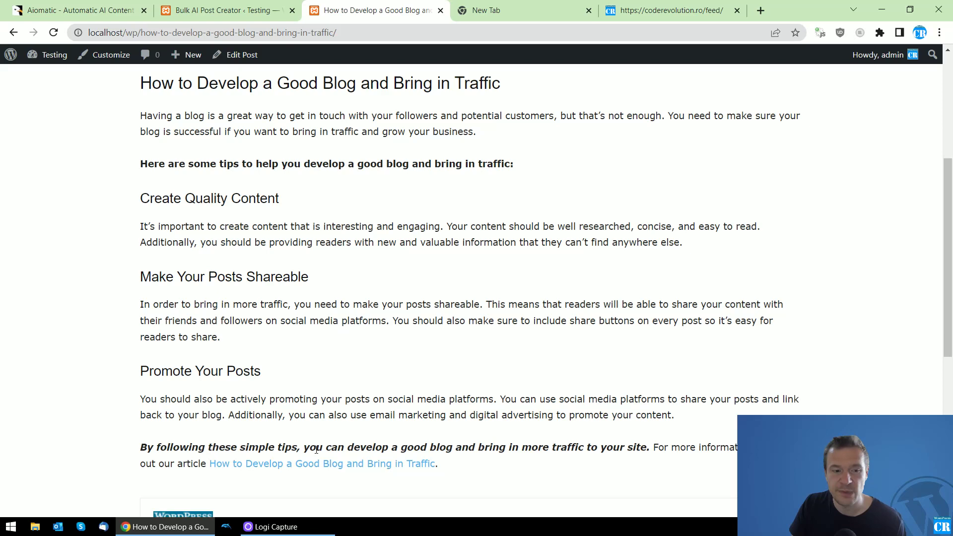
click(250, 468)
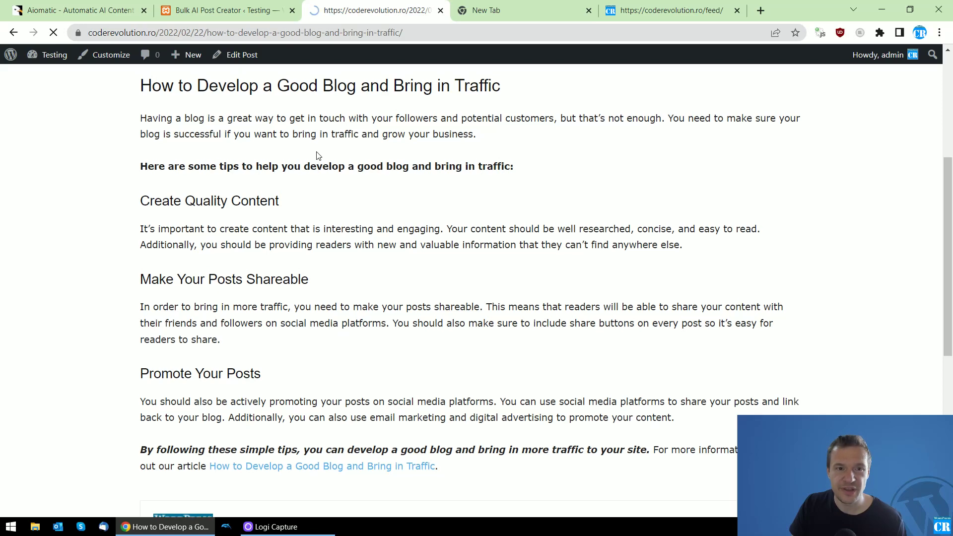
click(13, 33)
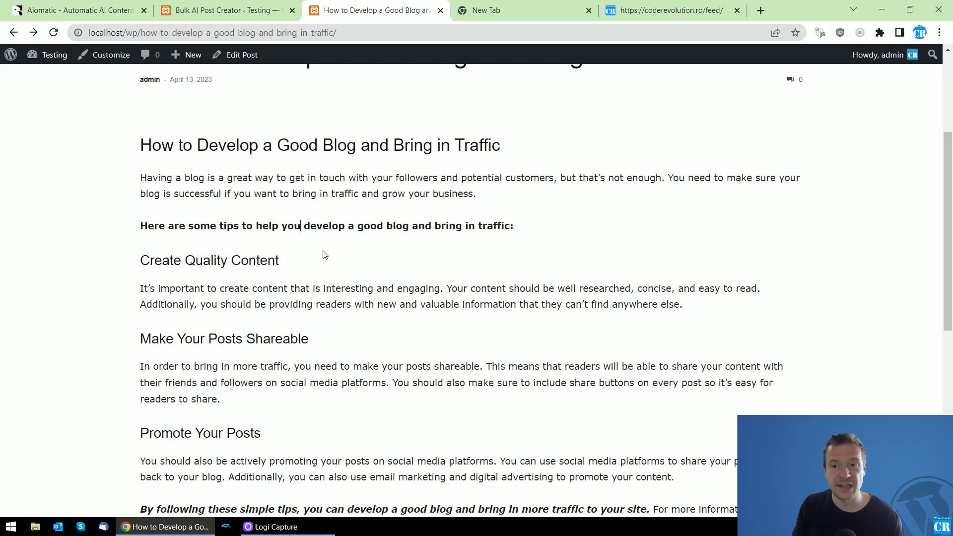
scroll(196, 288, down, 1)
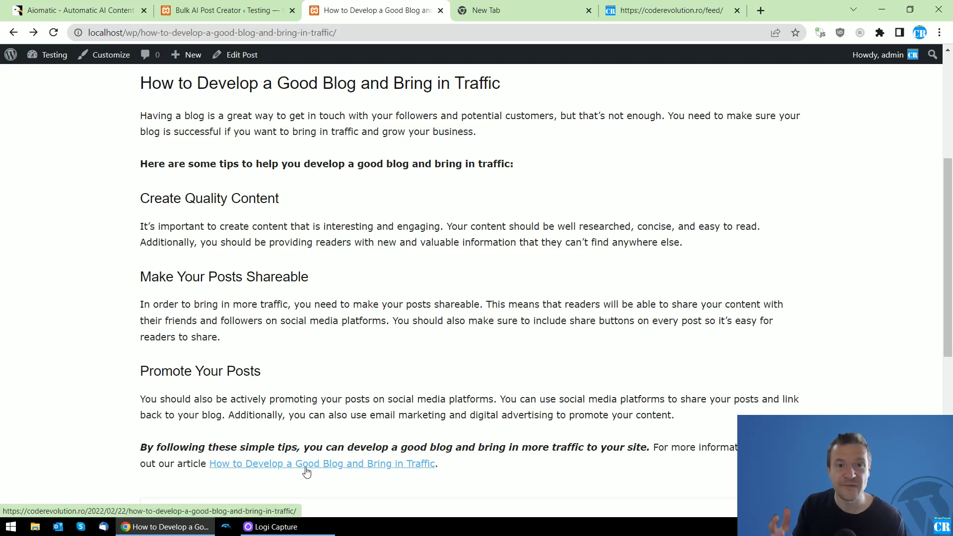
Step: Close rule 0's advanced settings and select its RSS feed URL field
click(224, 11)
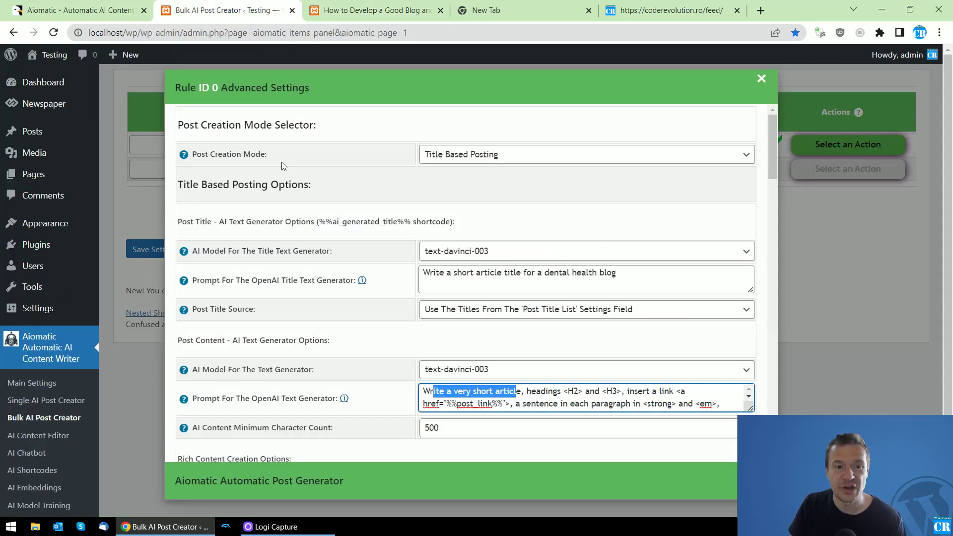
click(151, 171)
drag(379, 144, 250, 144)
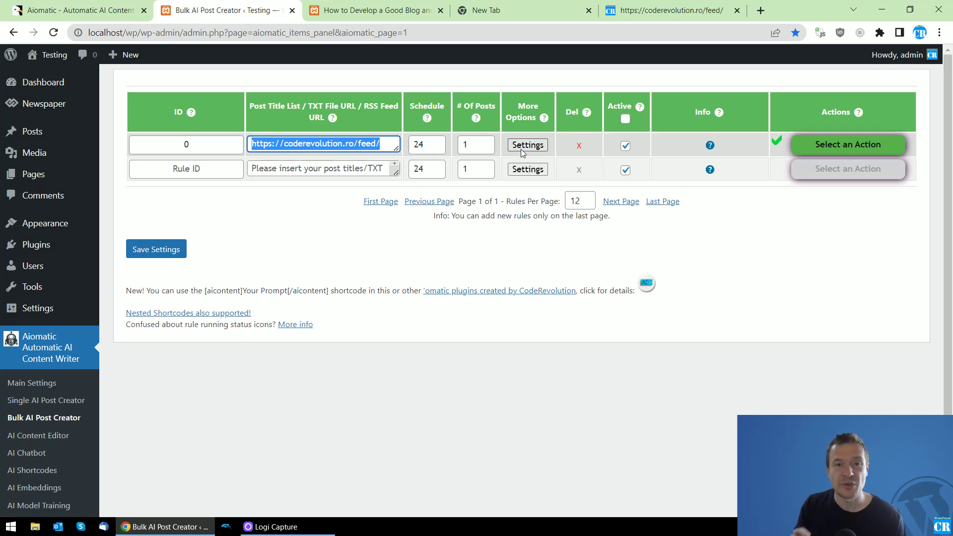
Step: Compare the generated post with the rules list by switching between the tabs
click(377, 10)
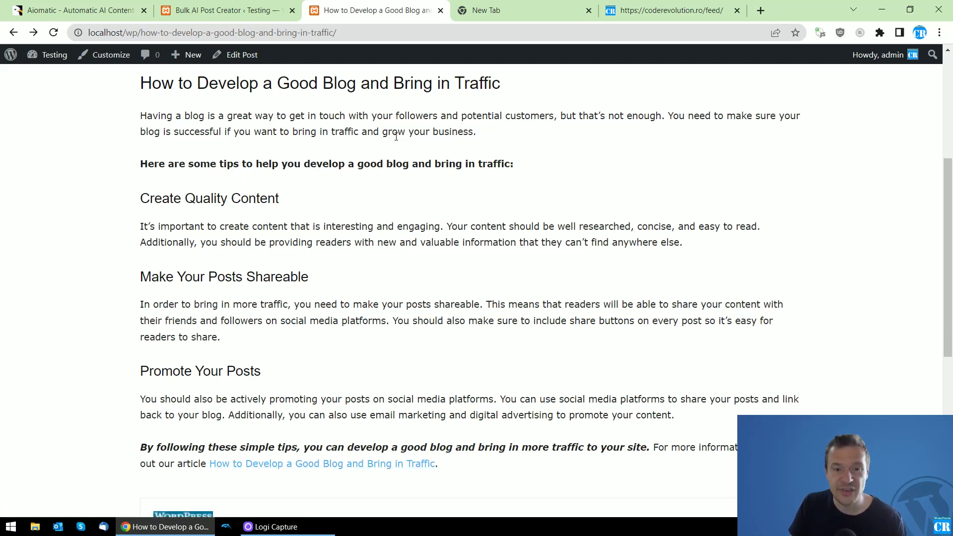
click(223, 10)
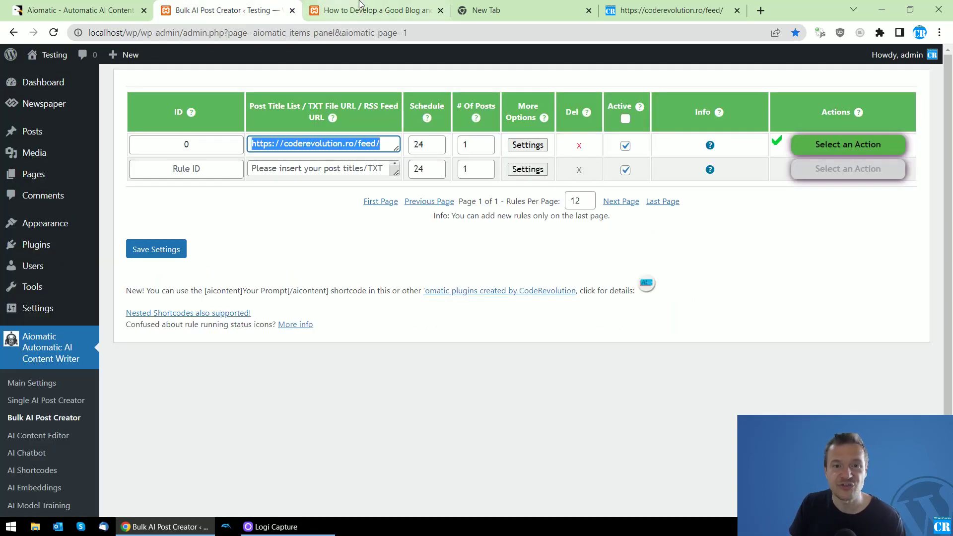
click(388, 9)
click(223, 11)
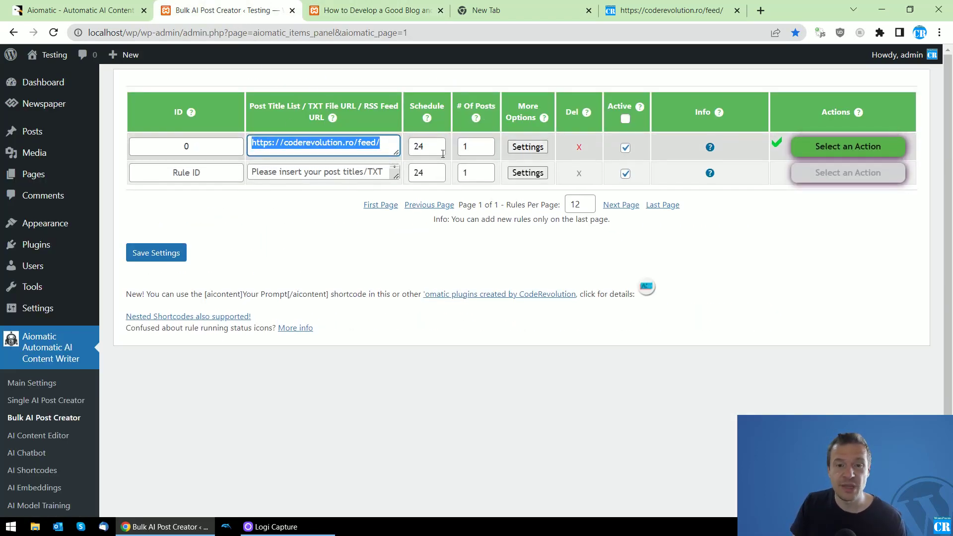
Step: Read the content prompt help listing RSS-only shortcodes from %%post_content%% through %%post_link%%
click(527, 147)
scroll(270, 219, down, 3)
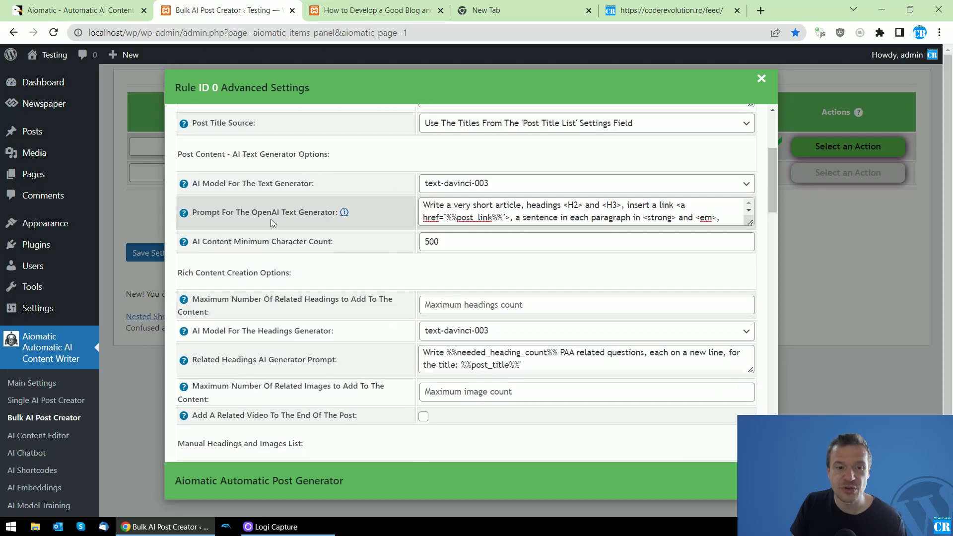
scroll(216, 283, down, 2)
scroll(225, 297, up, 1)
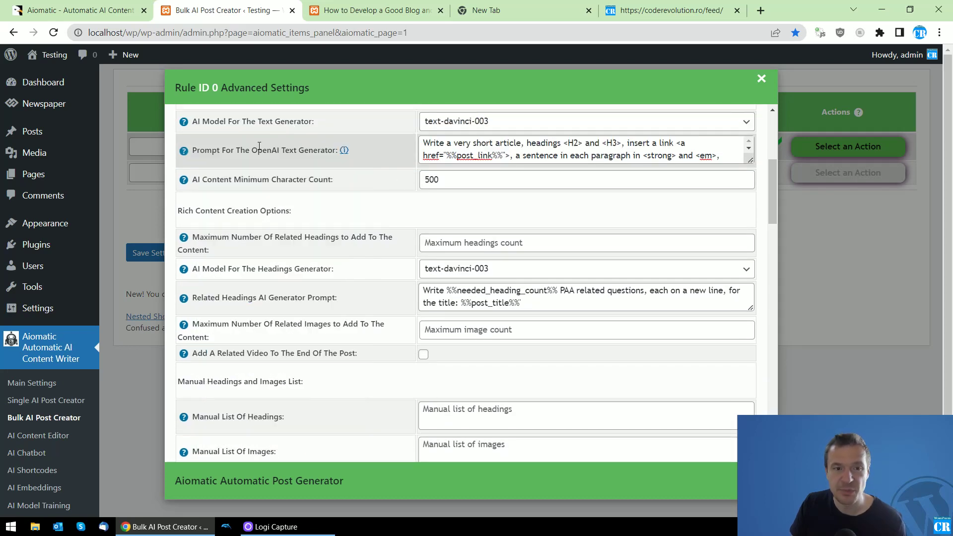
mouse_move(183, 150)
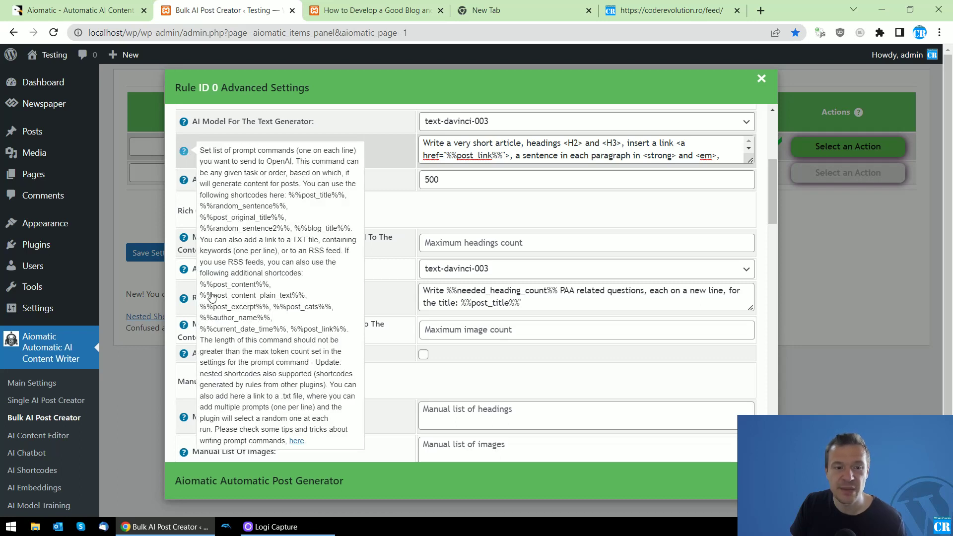
drag(202, 285, 255, 286)
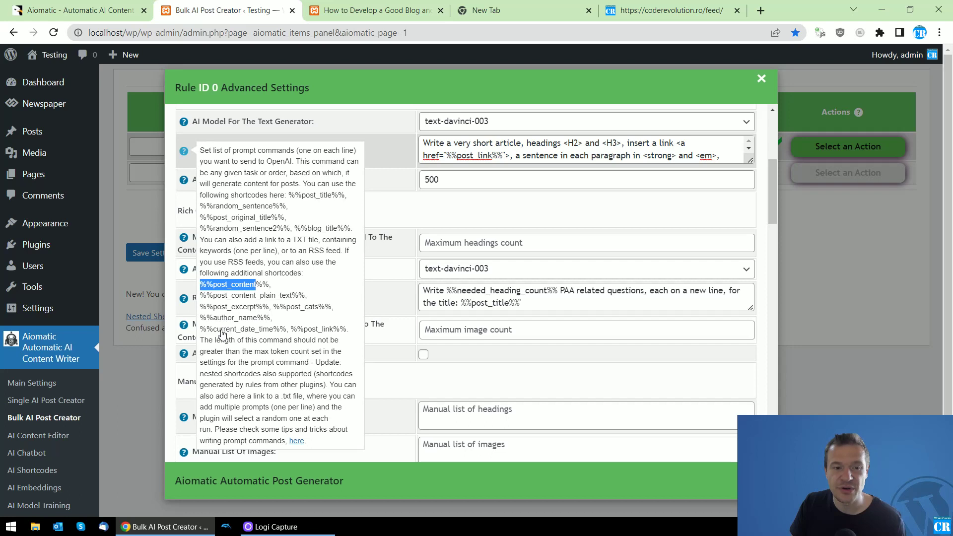
drag(225, 329, 244, 333)
drag(318, 329, 330, 330)
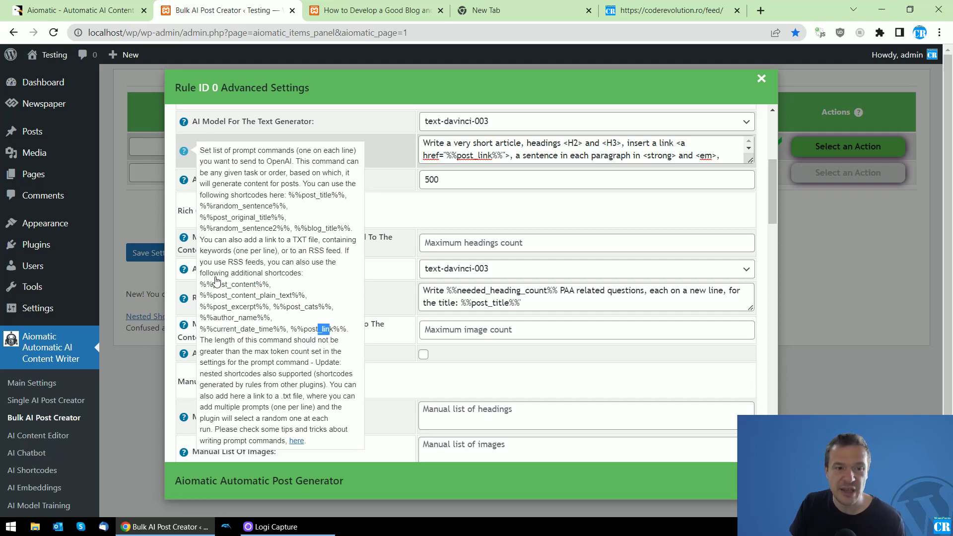
drag(201, 285, 345, 335)
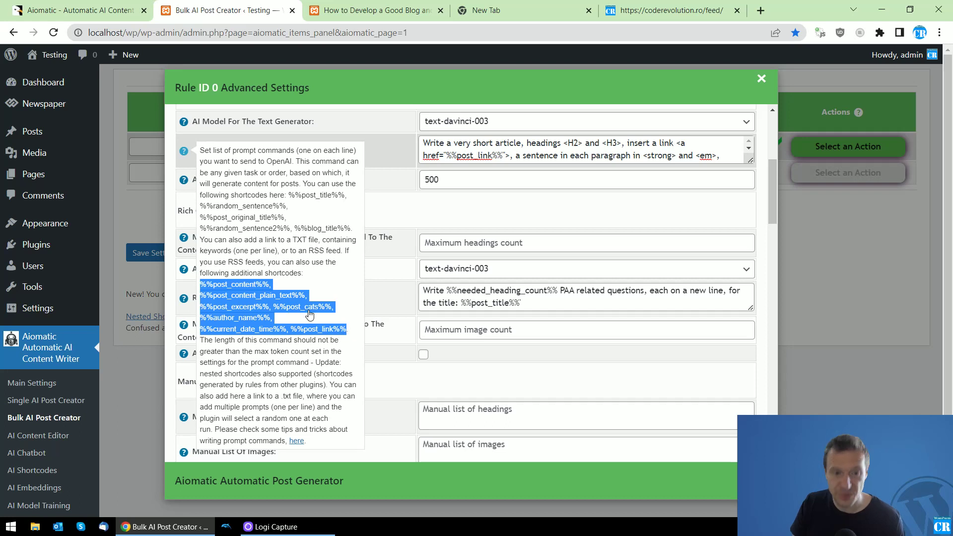
Step: Stretch the content prompt textarea taller so the full prompt with %%post_link%% is readable
drag(750, 161, 749, 232)
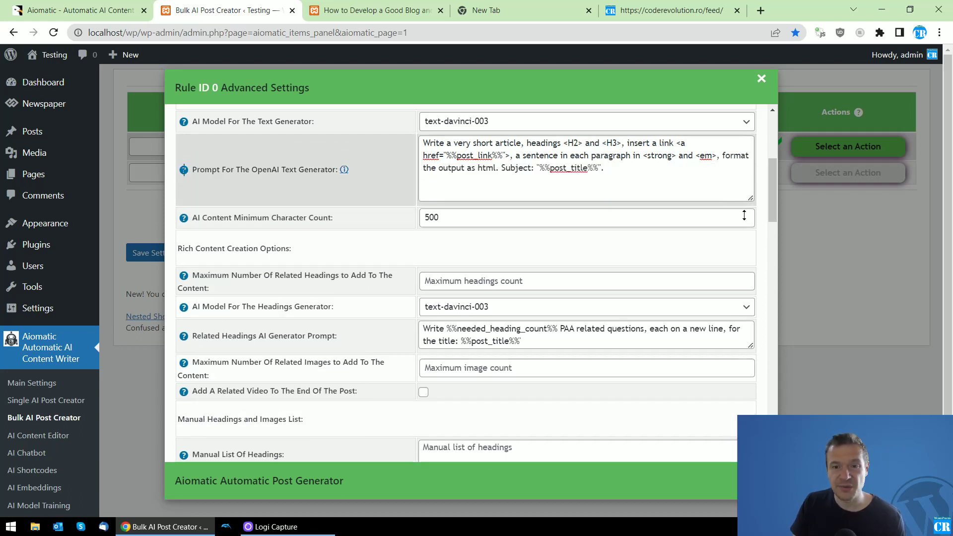
drag(604, 169, 423, 141)
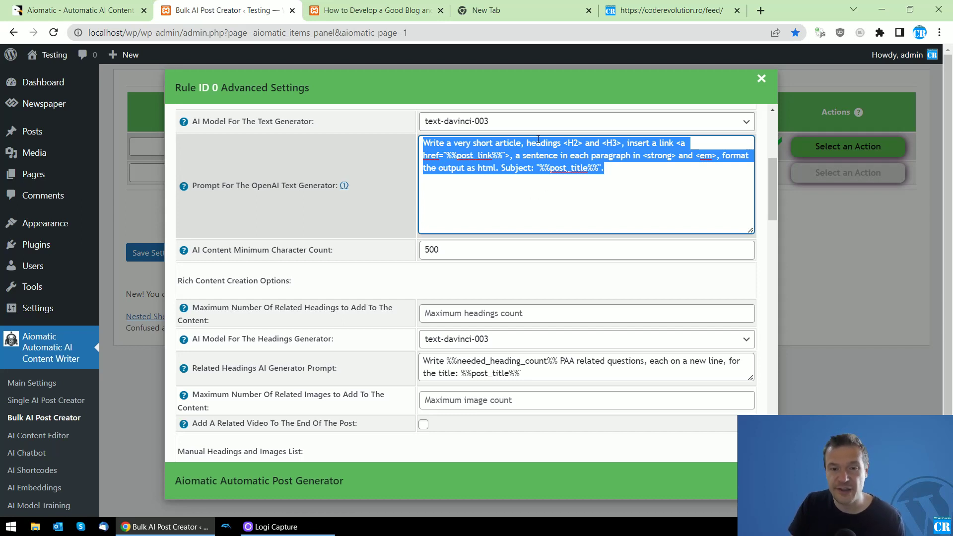
click(492, 162)
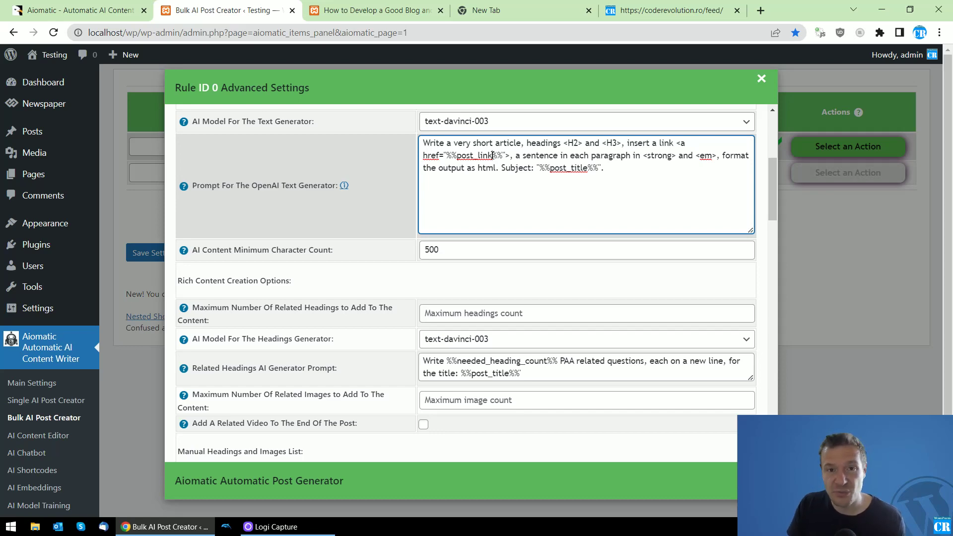
Step: Recheck the generated post against the rule, then close and reopen rule 0's settings
click(356, 9)
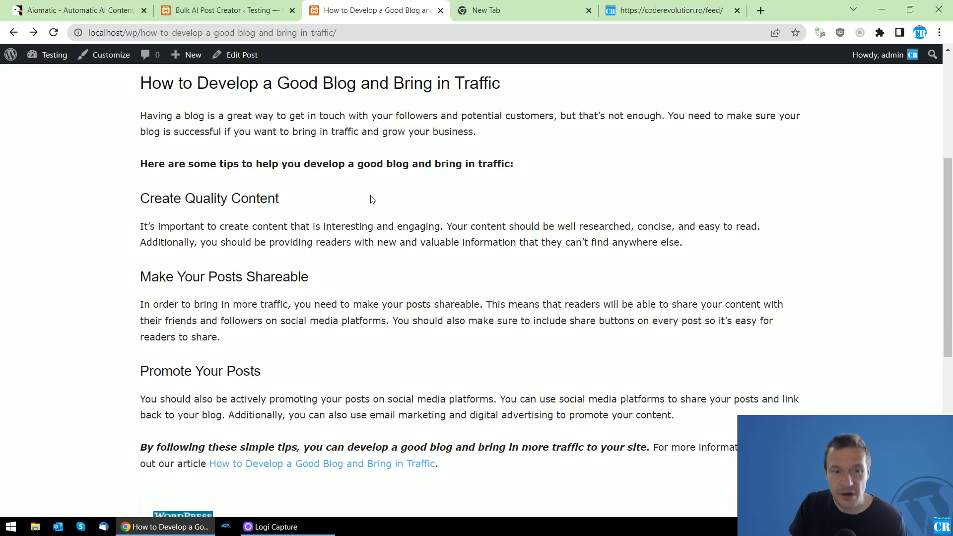
click(246, 11)
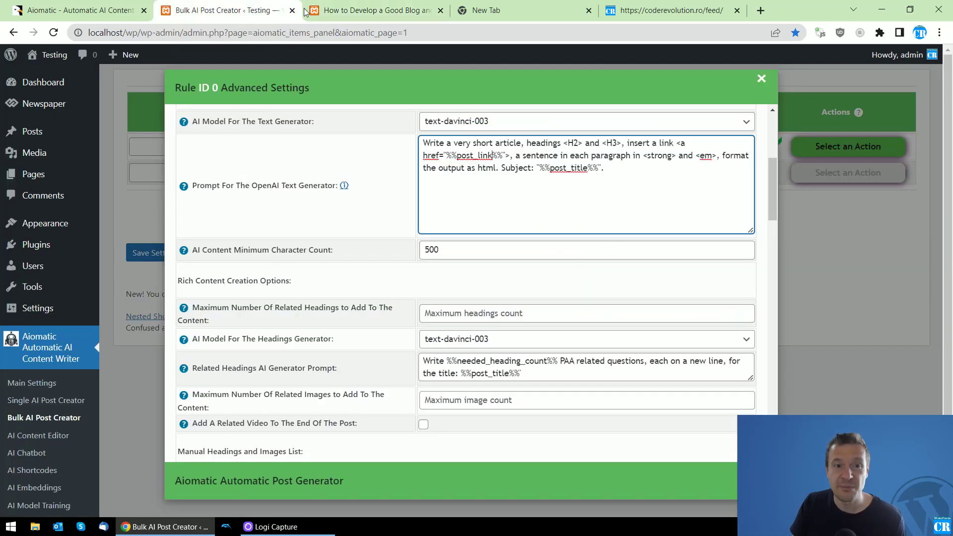
click(360, 11)
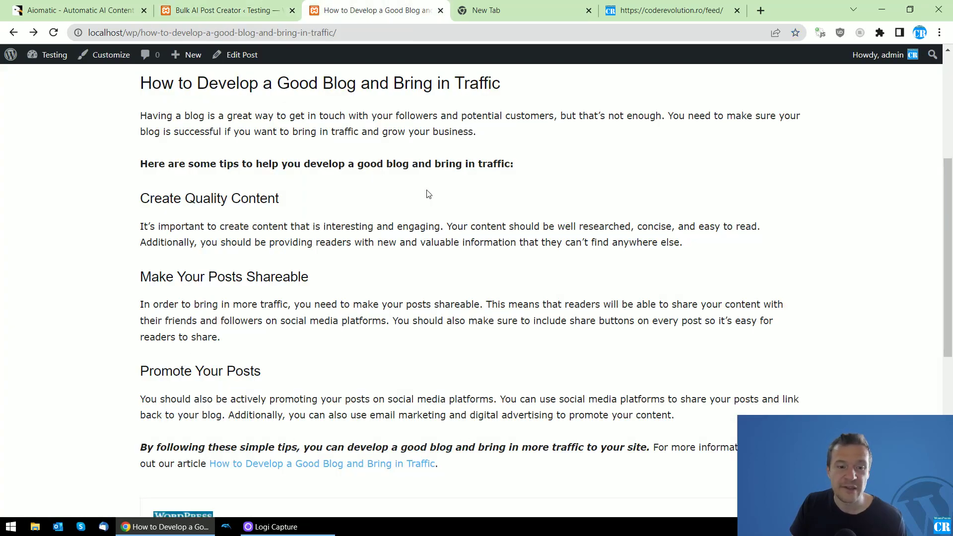
click(204, 7)
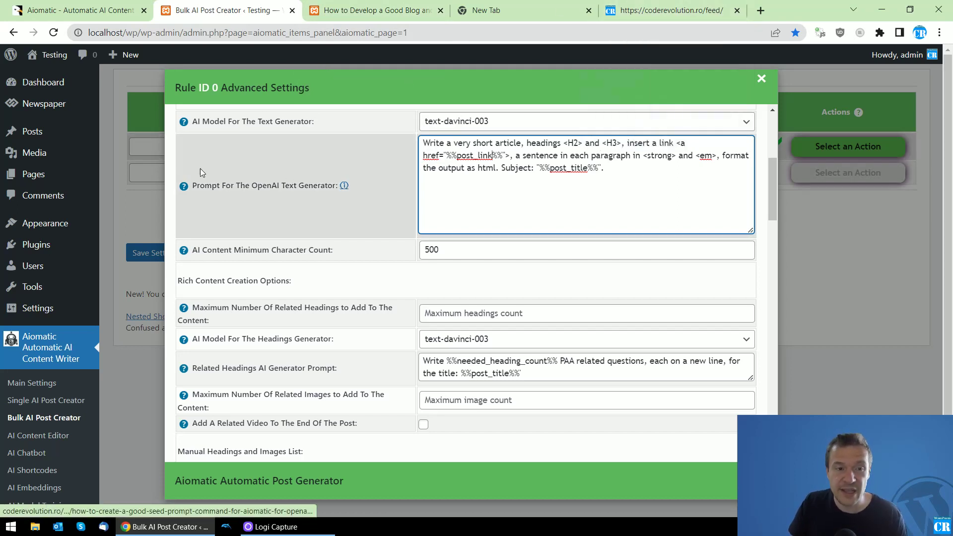
click(147, 210)
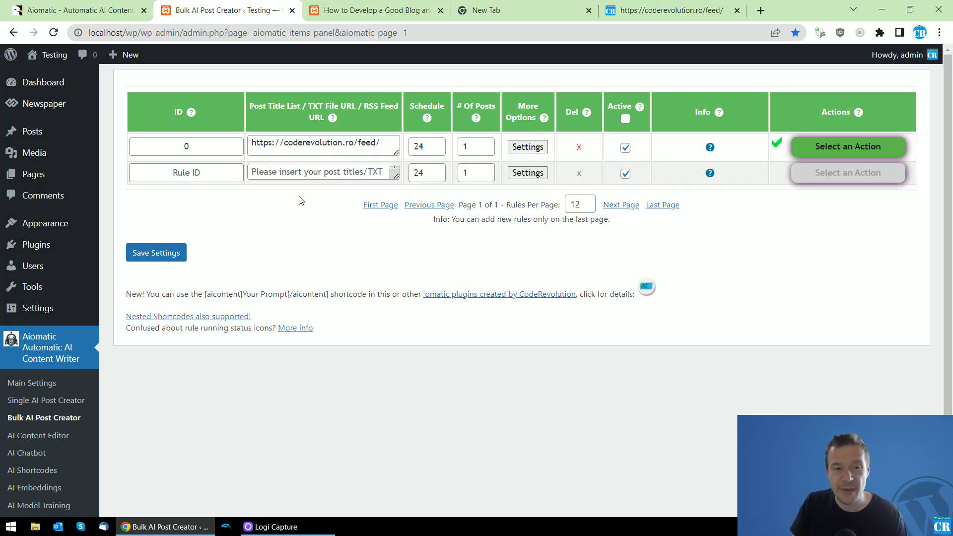
click(529, 147)
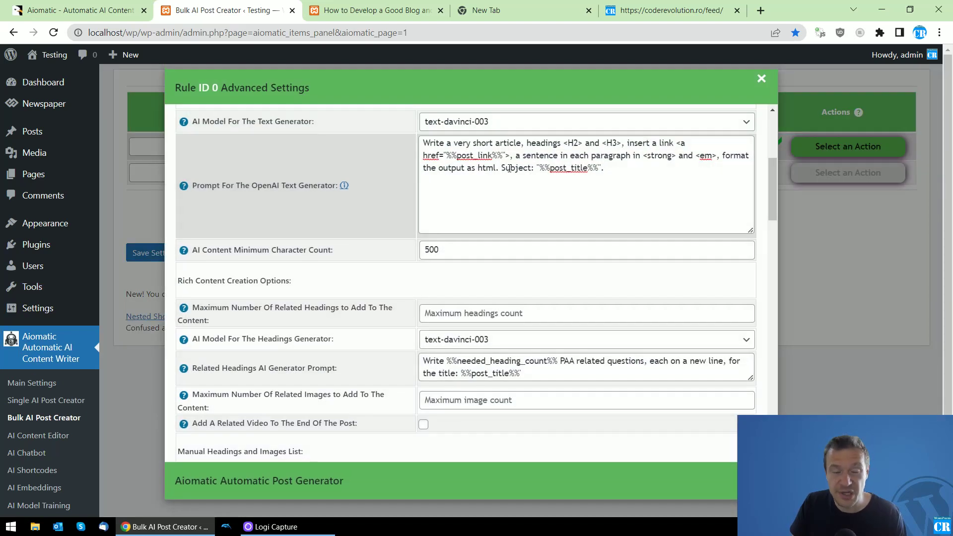